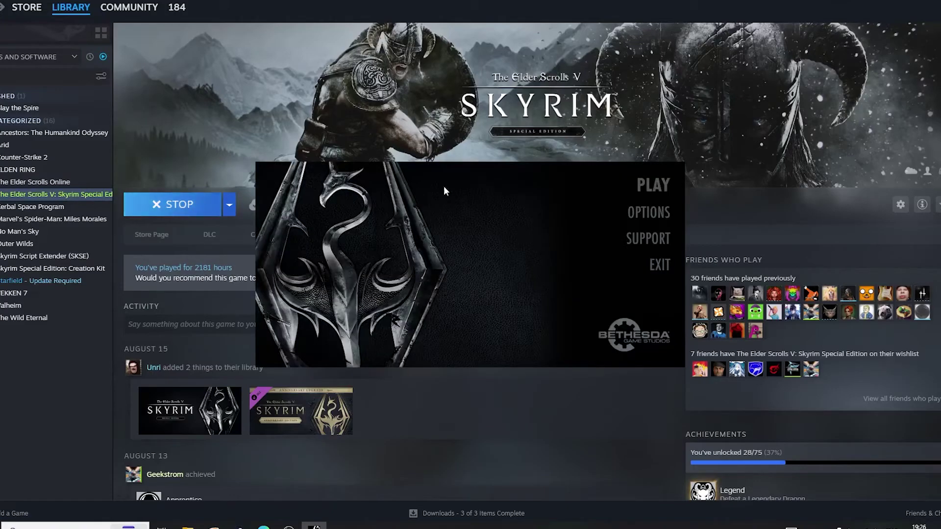
Step: Launch Skyrim Special Edition and download all owned Creation Club content from its Creation Club menu
left_click(643, 197)
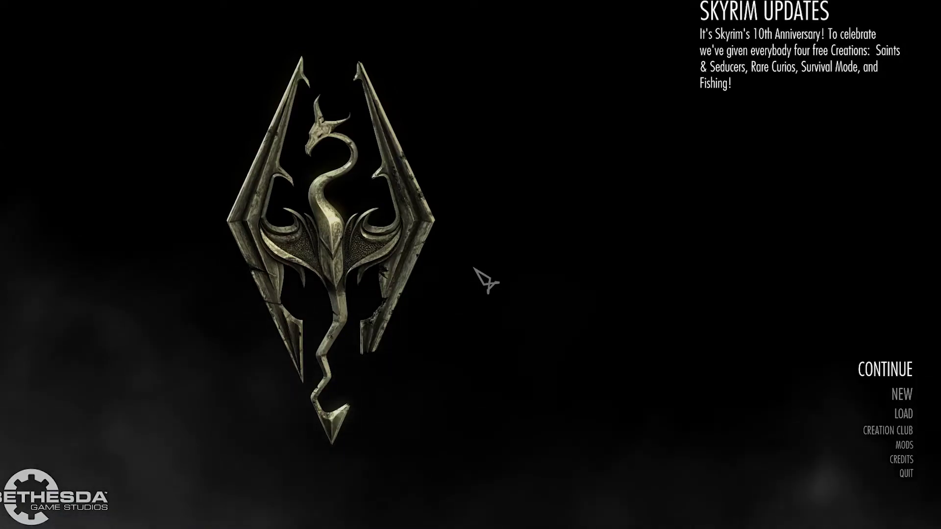
key("Down")
key("Down")
key("Down")
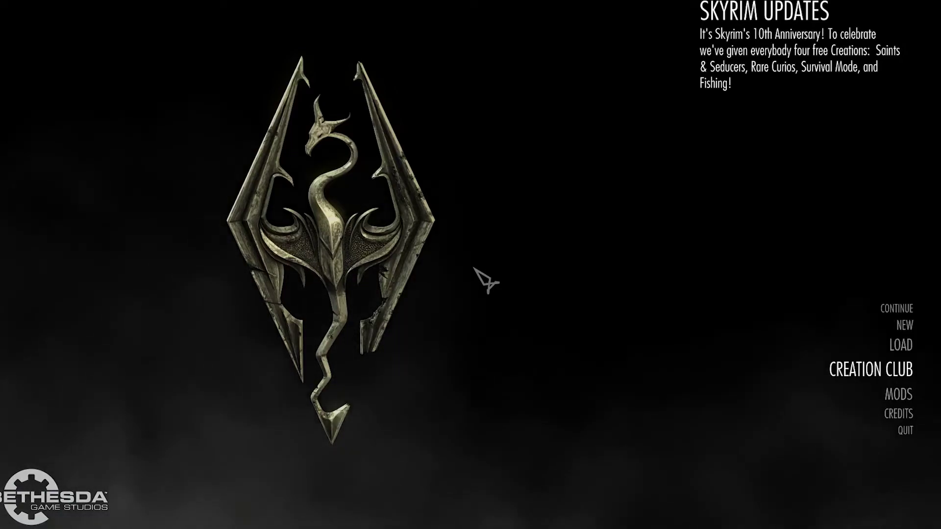
key("Return")
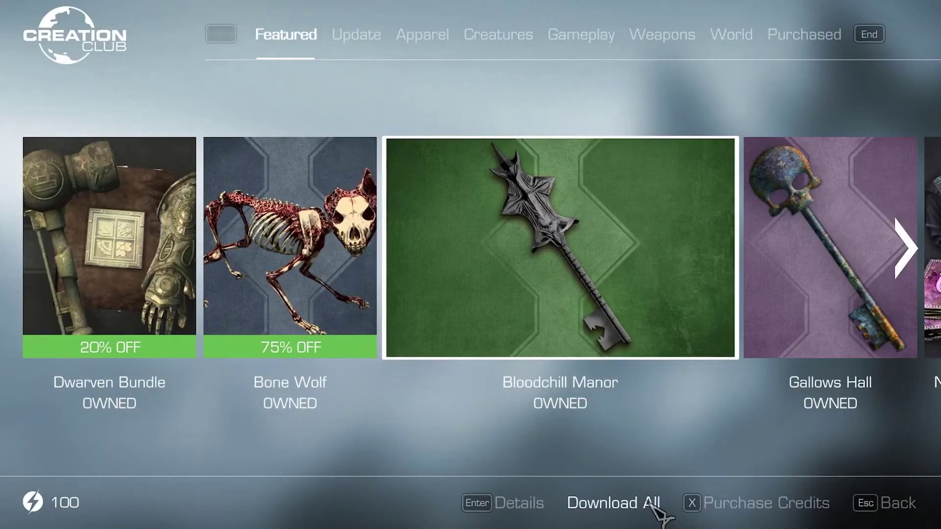
left_click(641, 494)
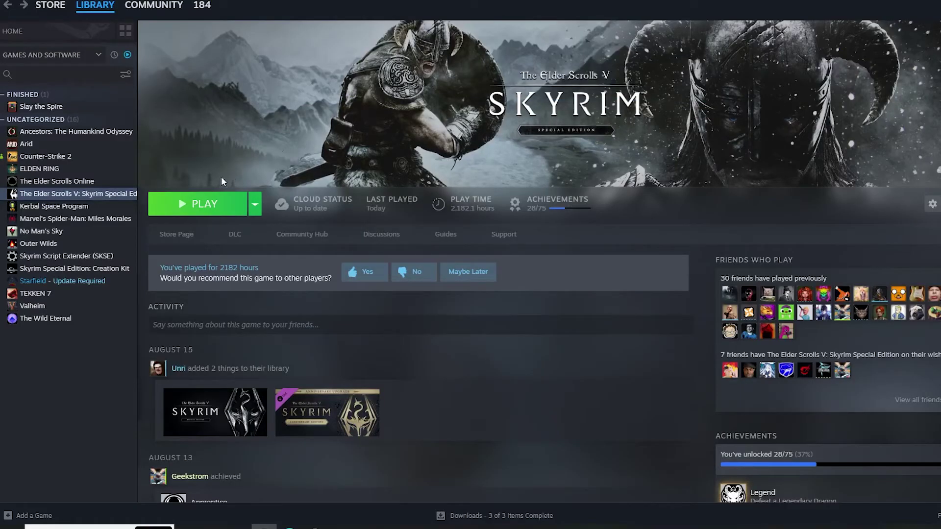
Step: Confirm English is the game language in Skyrim's Steam properties, then close them
right_click(118, 196)
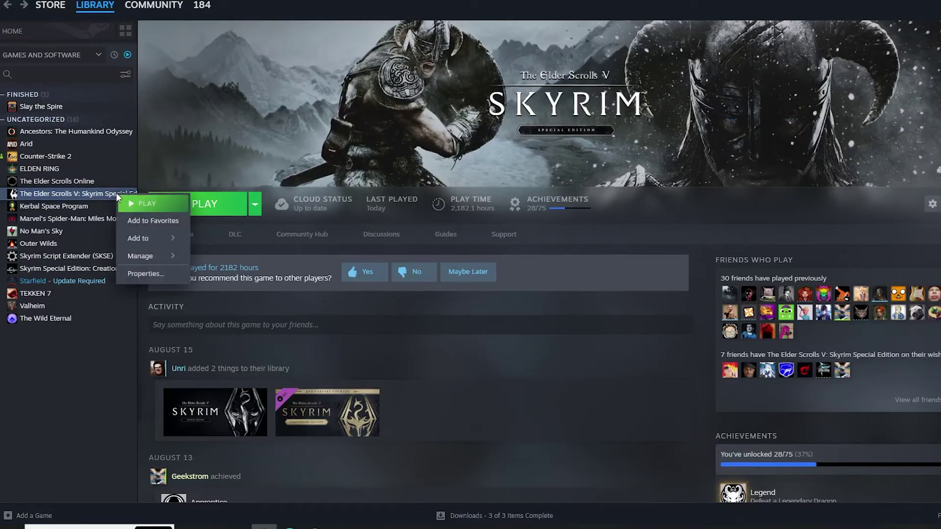
left_click(157, 275)
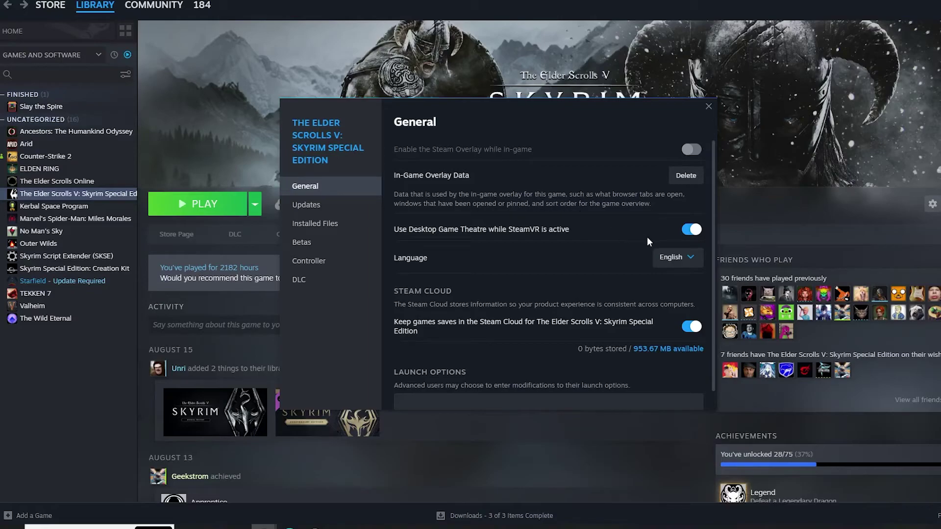
left_click(669, 258)
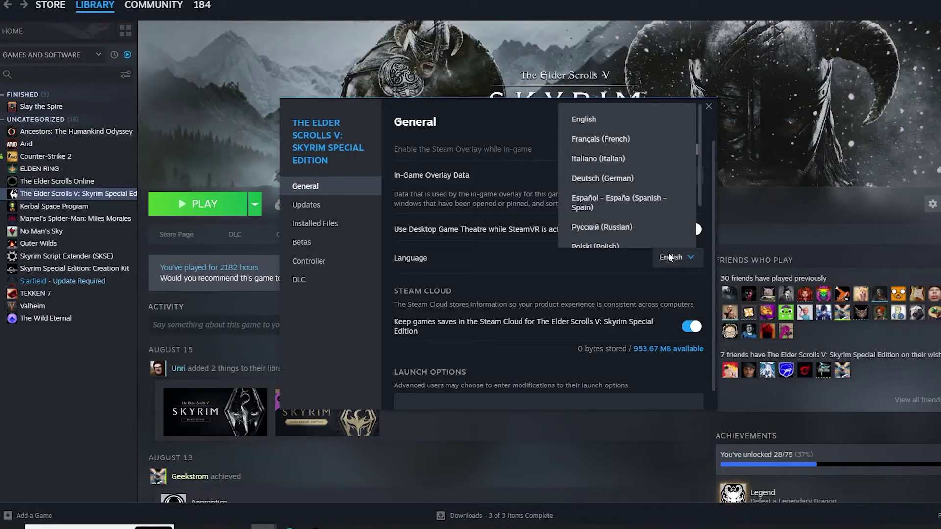
left_click(670, 253)
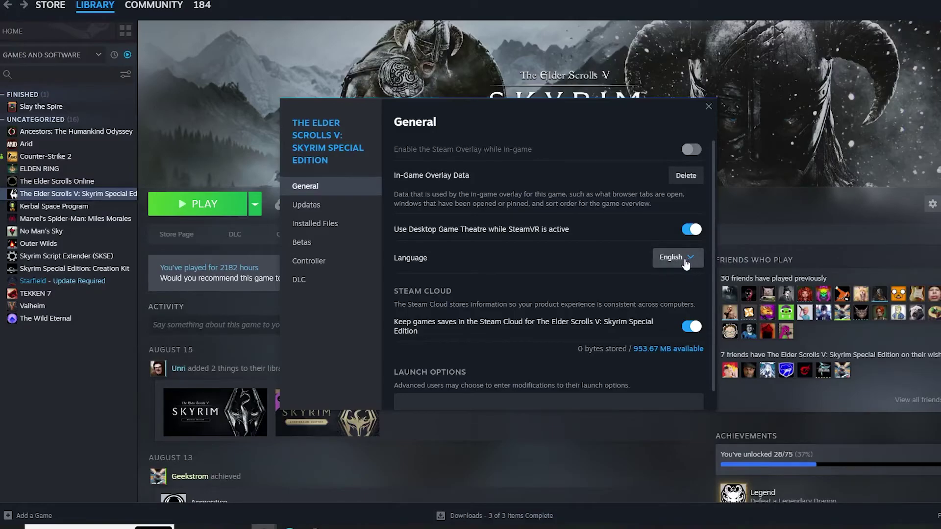
left_click(709, 107)
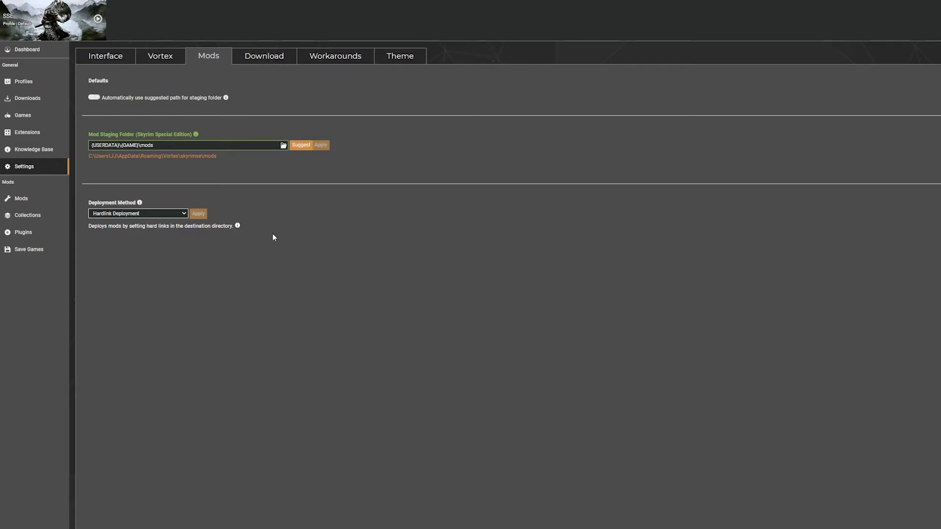
Step: Activate Skyrim Special Edition in Vortex's Games list using the Default profile
left_click(277, 56)
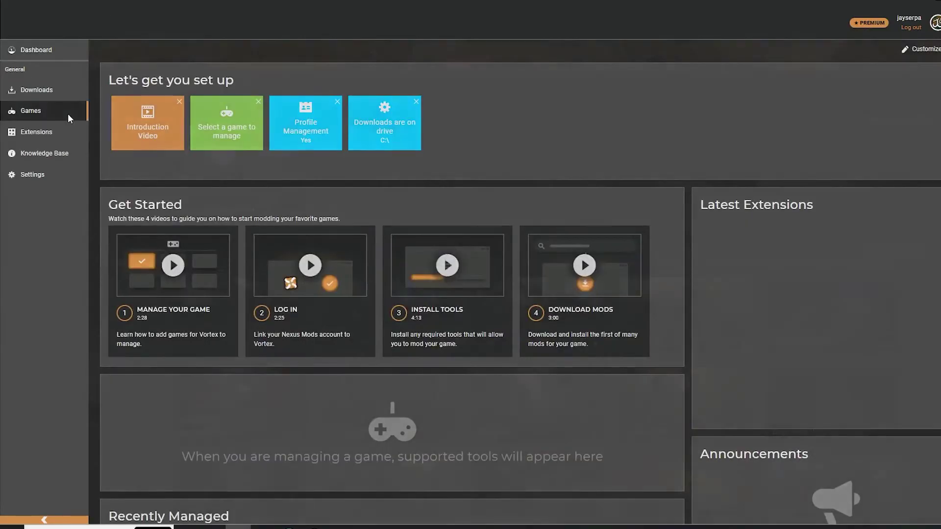
left_click(68, 114)
left_click(232, 186)
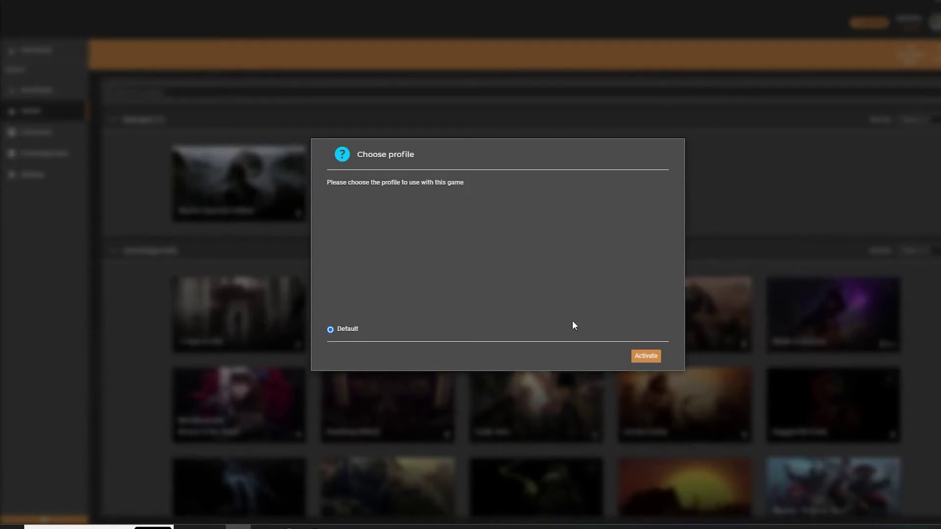
left_click(646, 356)
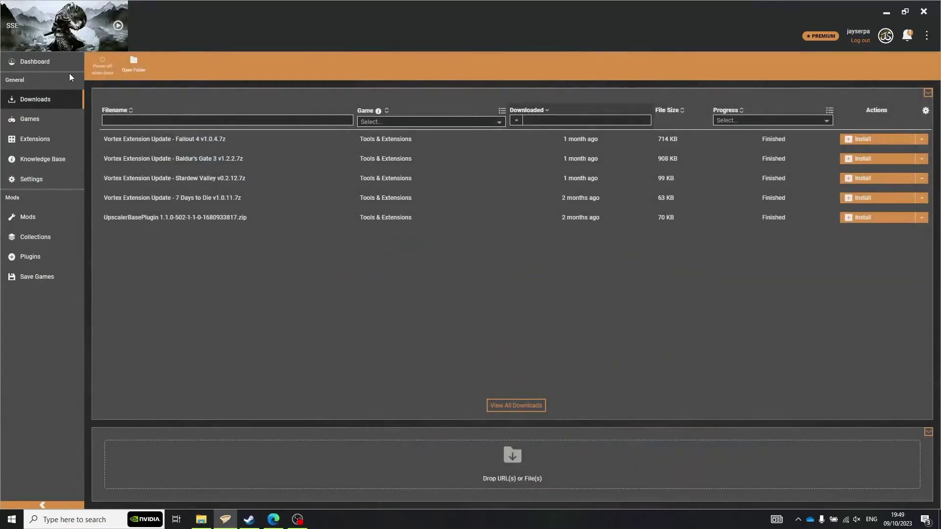
Step: Enable profile management from the Vortex dashboard
left_click(64, 64)
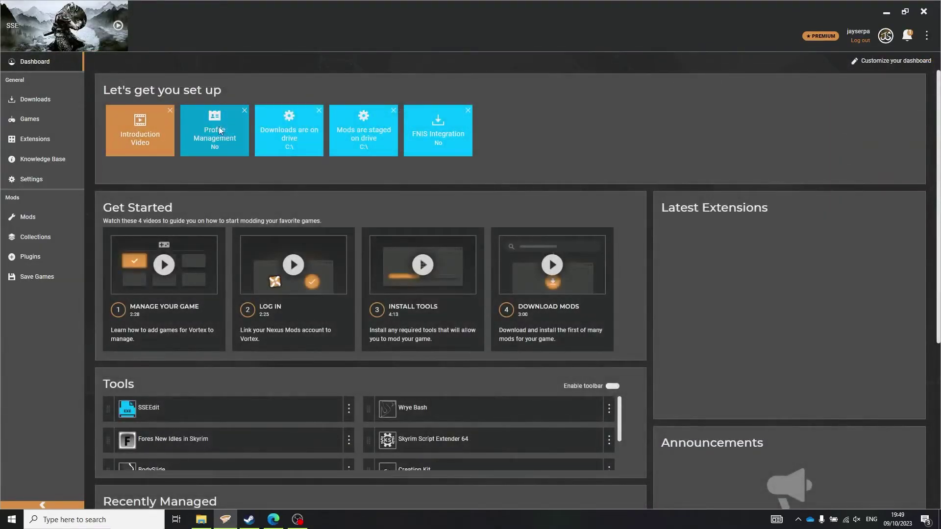
left_click(214, 153)
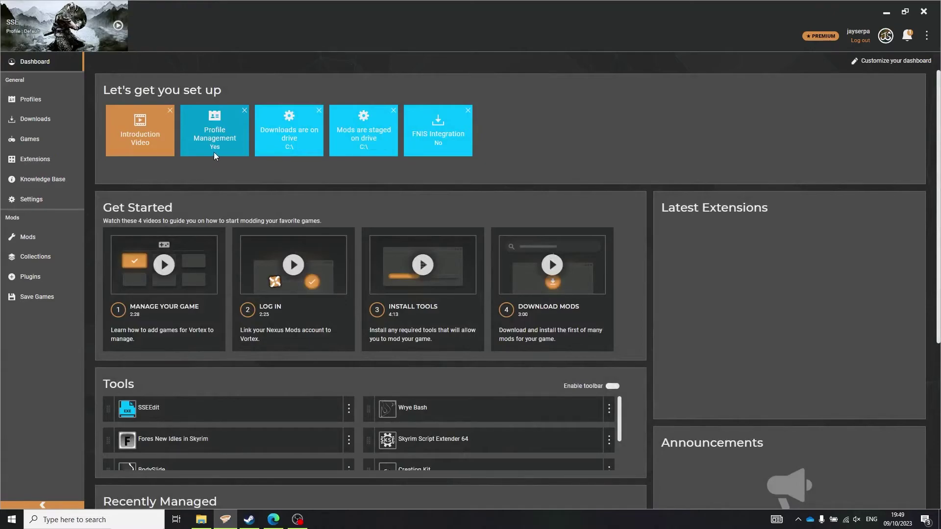
key("alt+Tab")
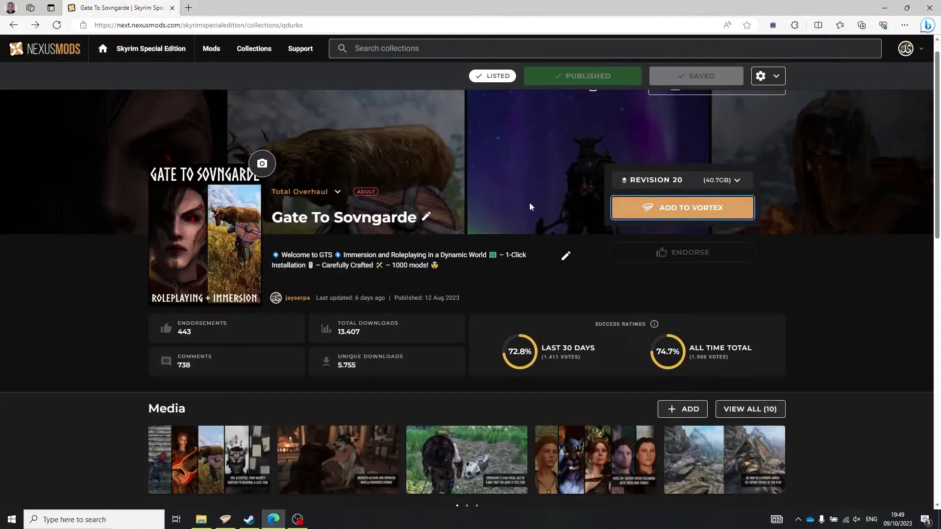
Step: Add the Gate To Sovngarde collection to Vortex from its Nexus Mods page
left_click(623, 215)
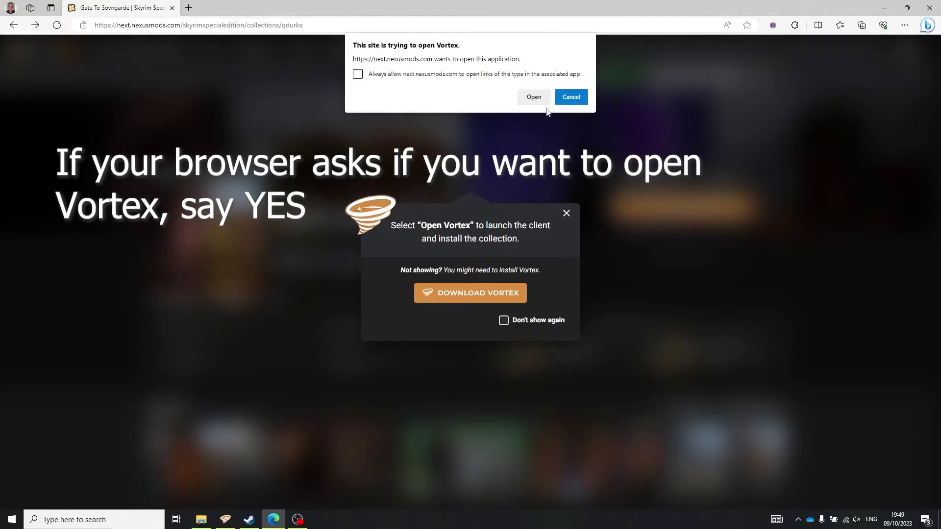
left_click(539, 94)
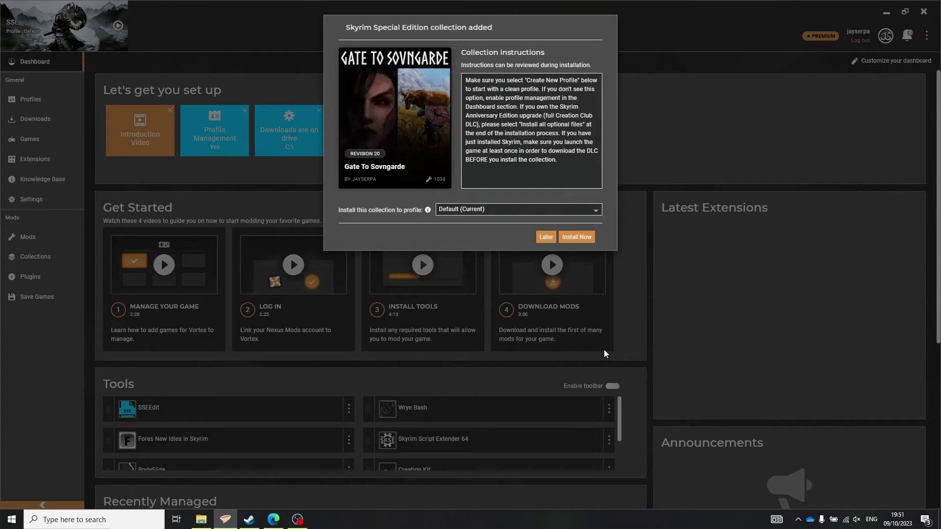
Step: Install the collection into a newly created profile and switch to the Gate To Sovngarde profile
left_click(542, 214)
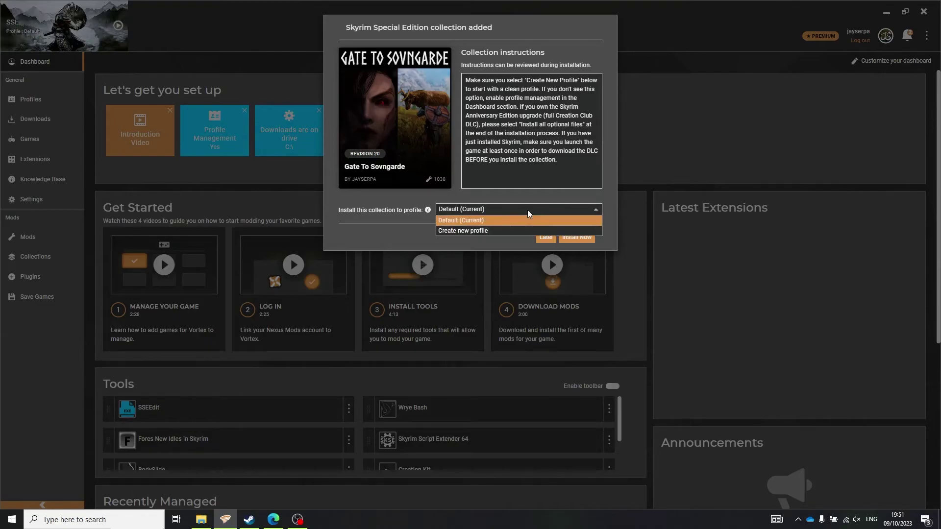
left_click(474, 232)
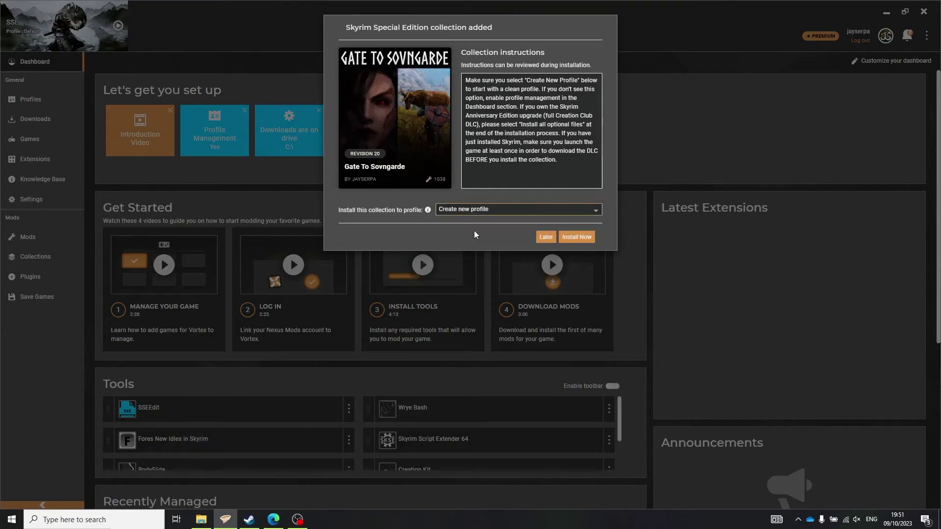
left_click(565, 238)
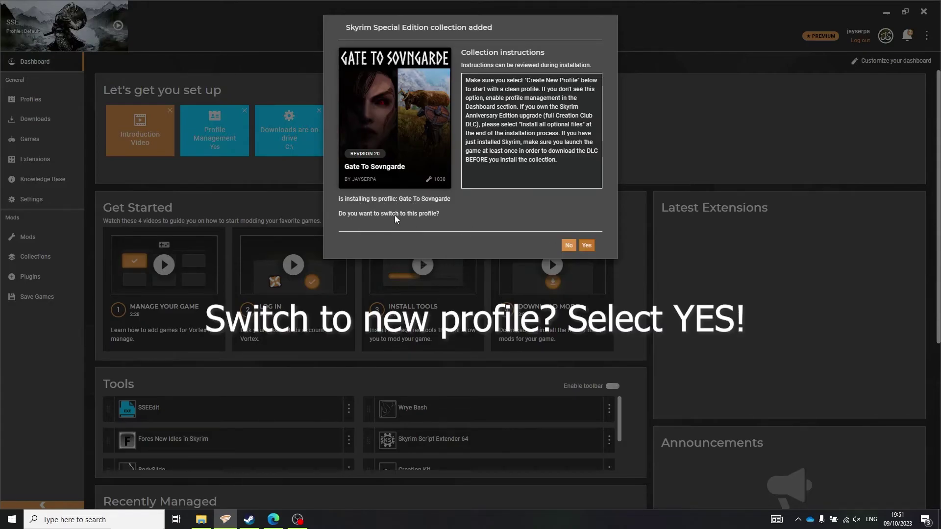
left_click(587, 245)
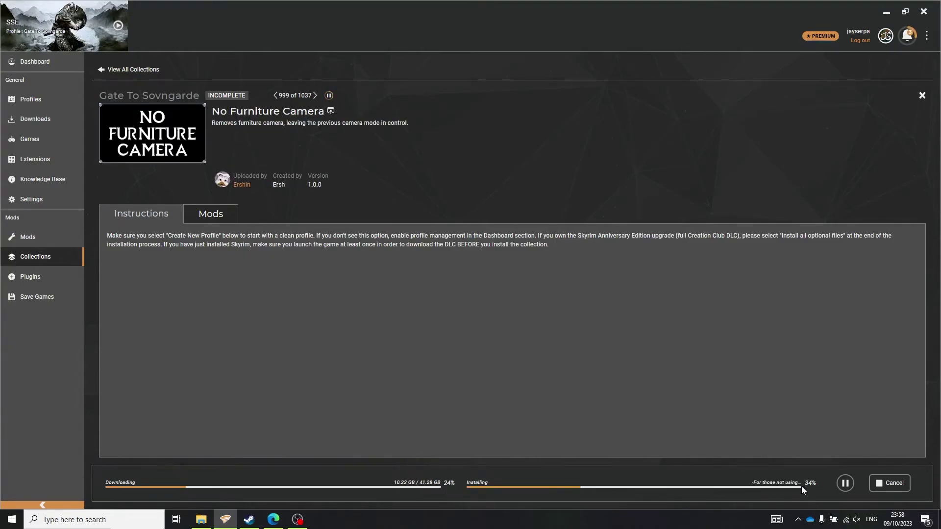
Step: Pause and resume the Gate To Sovngarde install, then review and dismiss the failed-dependency 401 error
left_click(848, 484)
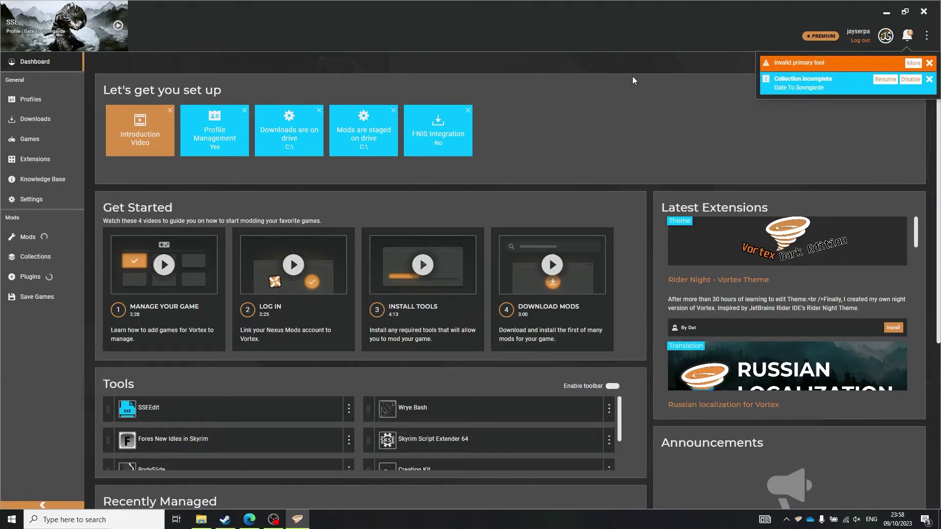
left_click(880, 82)
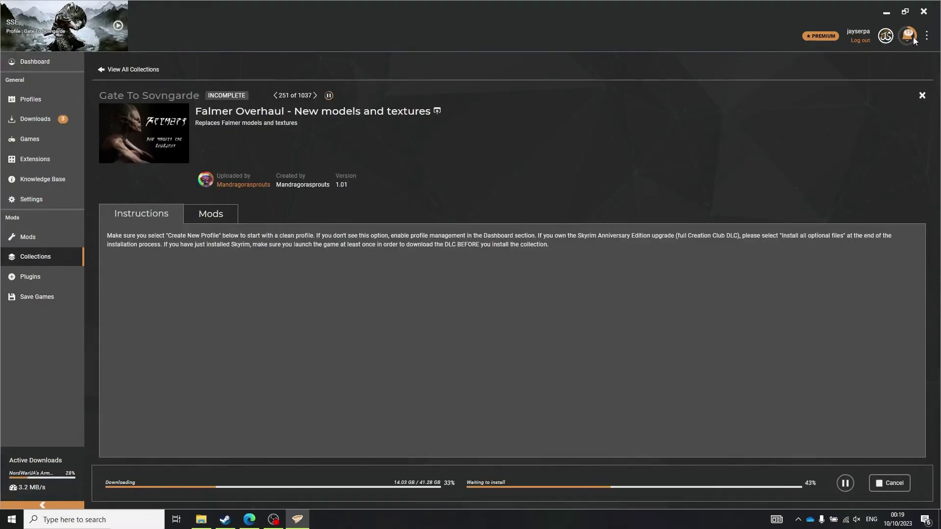
left_click(913, 37)
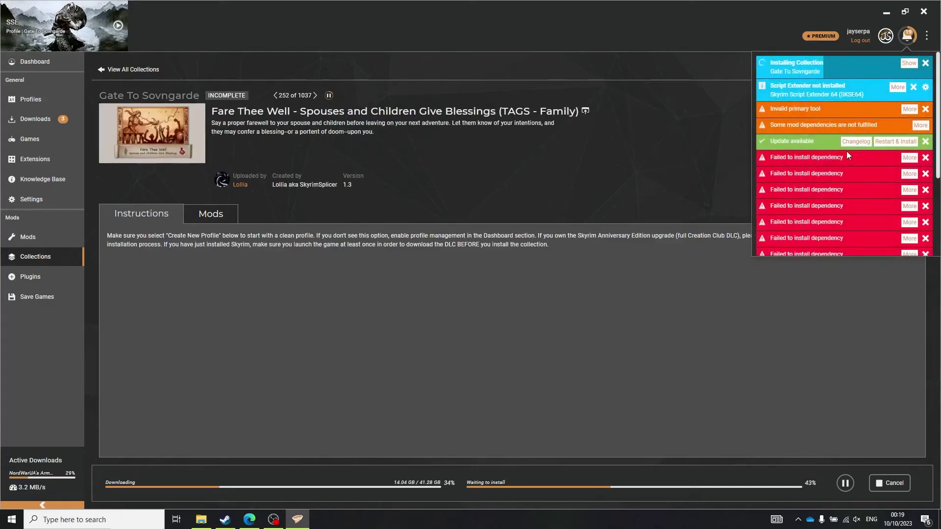
left_click(911, 177)
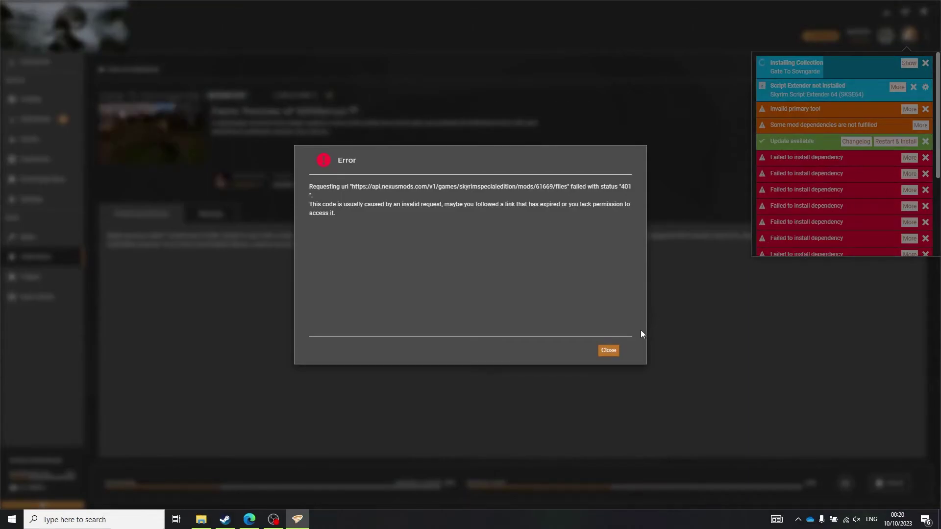
left_click(616, 353)
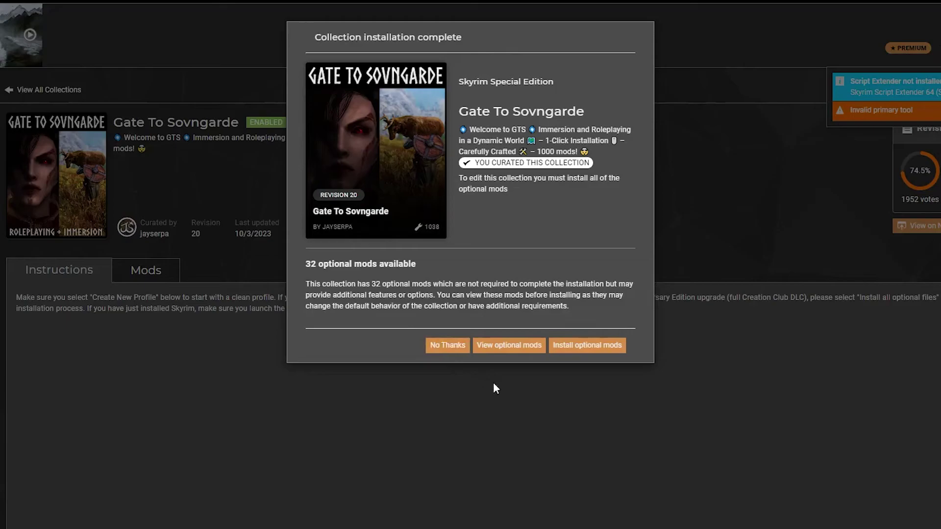
Step: Install the 32 optional mods, close the summary, and launch Skyrim Special Edition from Mods
left_click(583, 345)
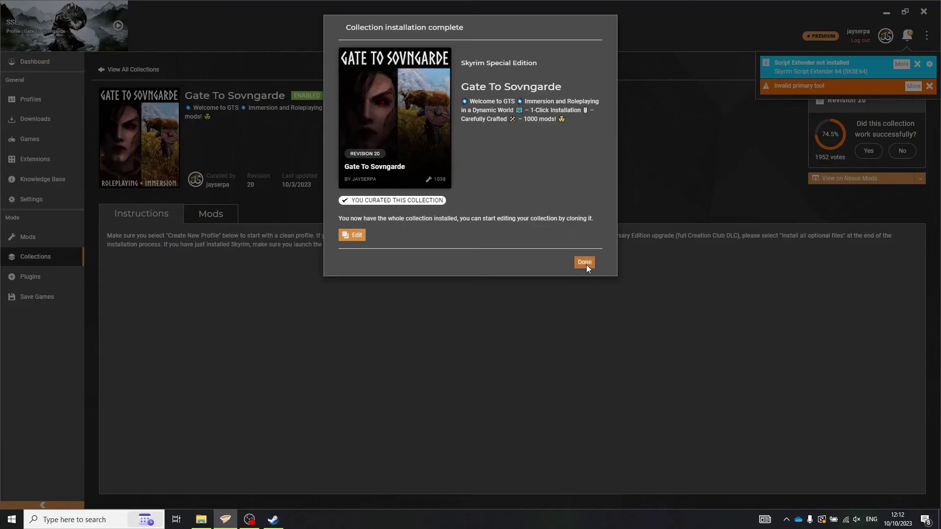
left_click(585, 263)
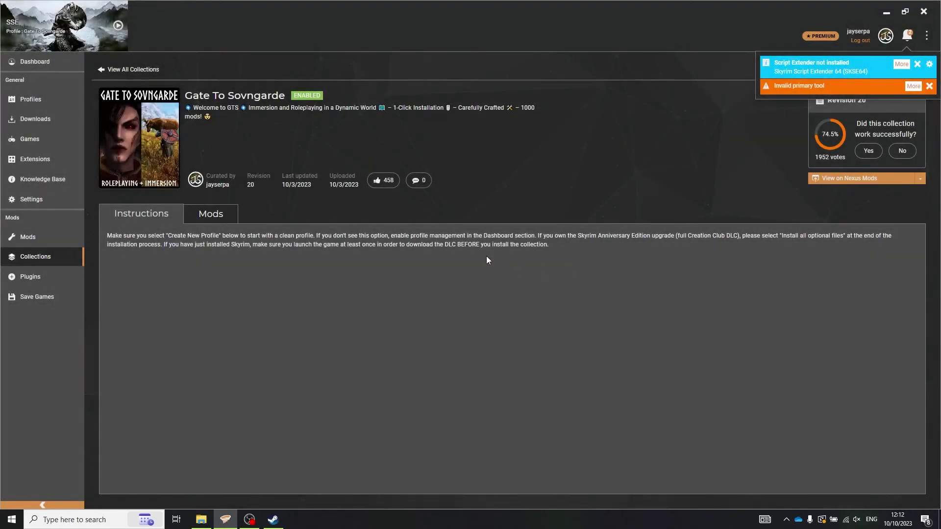
left_click(45, 236)
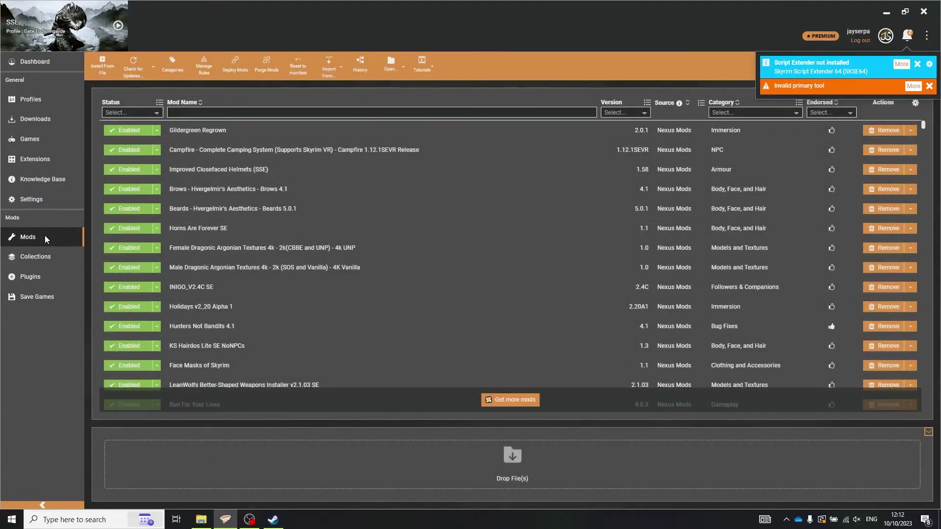
left_click(118, 26)
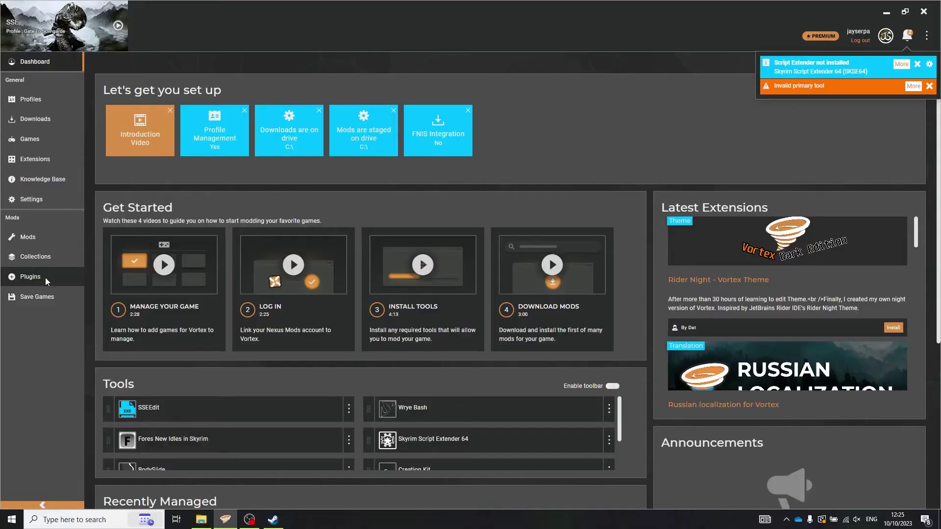
Step: Auto-sort the plugin load order with Sort Now, then deploy the mods
left_click(45, 277)
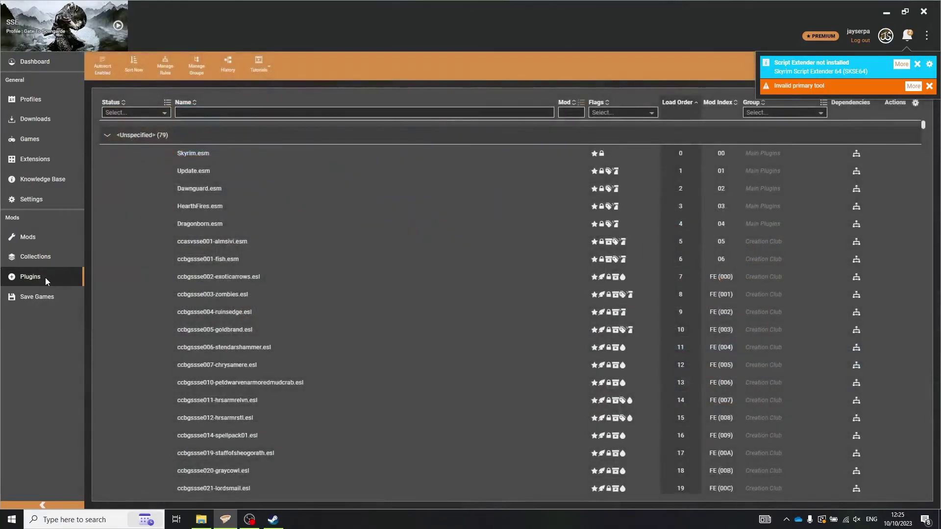
left_click(134, 62)
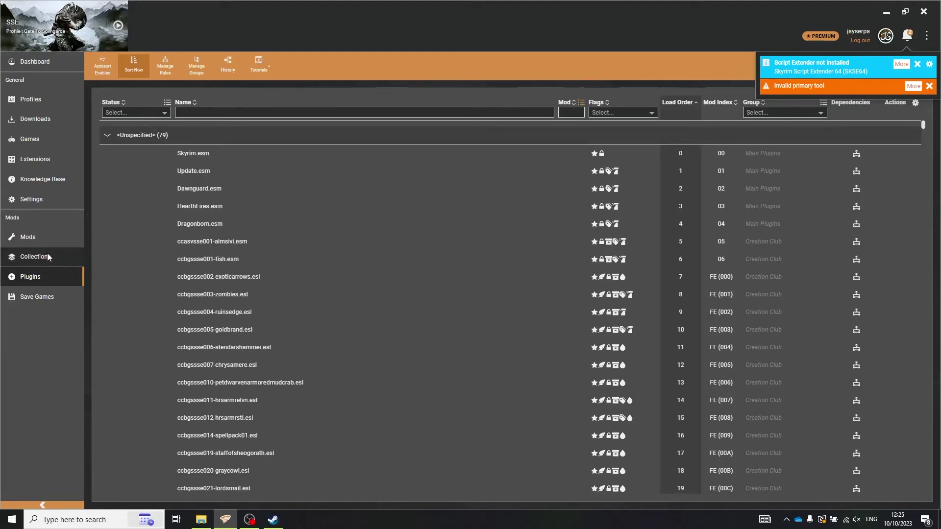
left_click(48, 234)
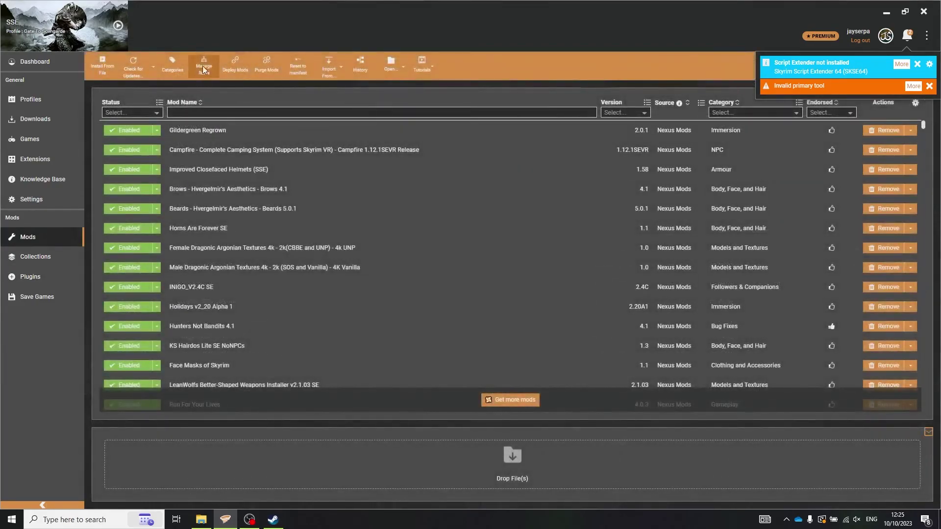
left_click(231, 64)
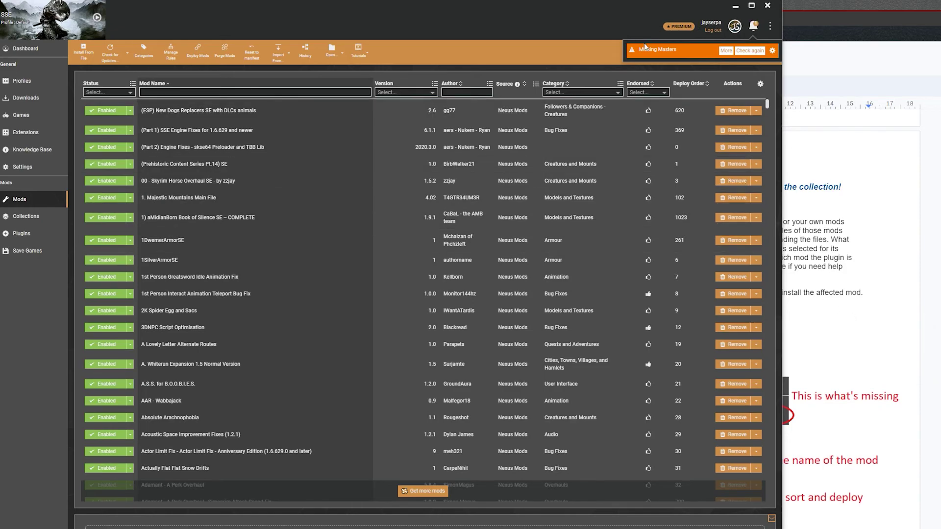
Step: Rerun the missing masters check, then filter for 'adaman' and enable the Adamant.esp plugin
left_click(727, 51)
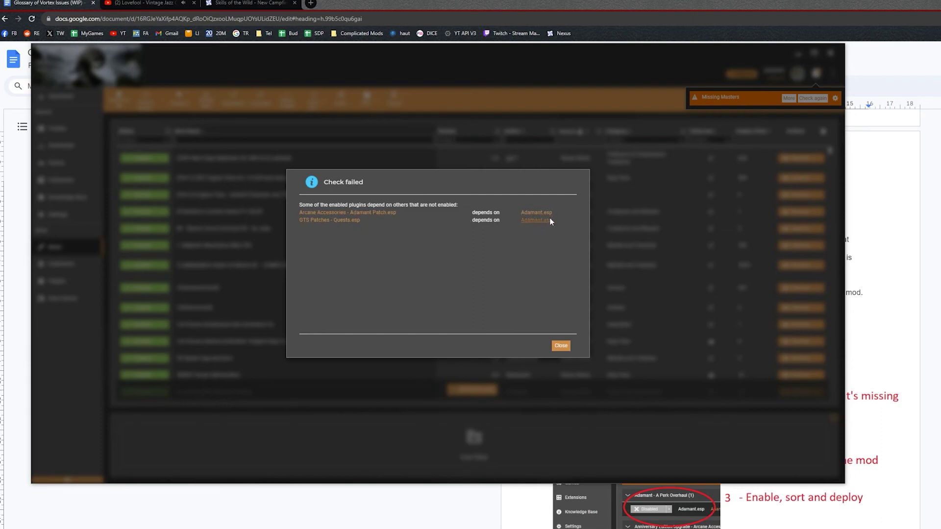
left_click(561, 346)
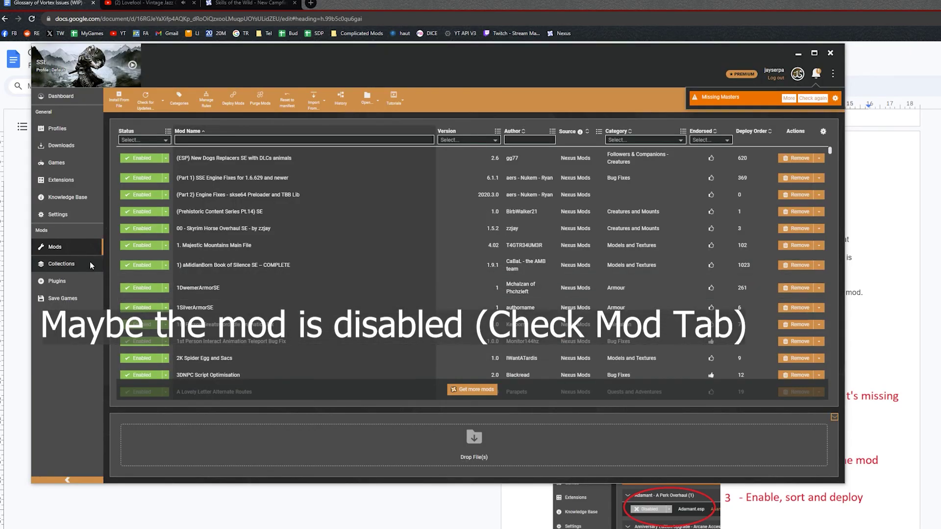
left_click(242, 140)
type("adamant")
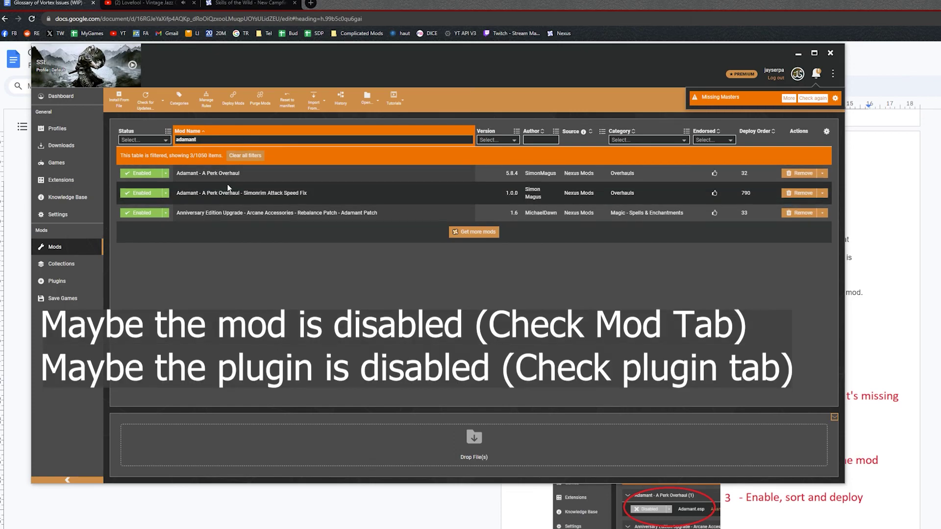
left_click(74, 281)
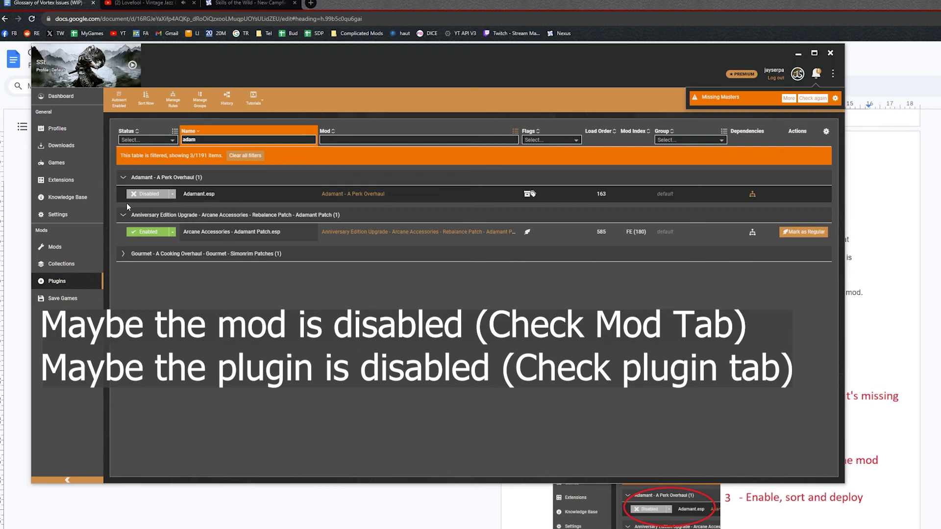
left_click(142, 194)
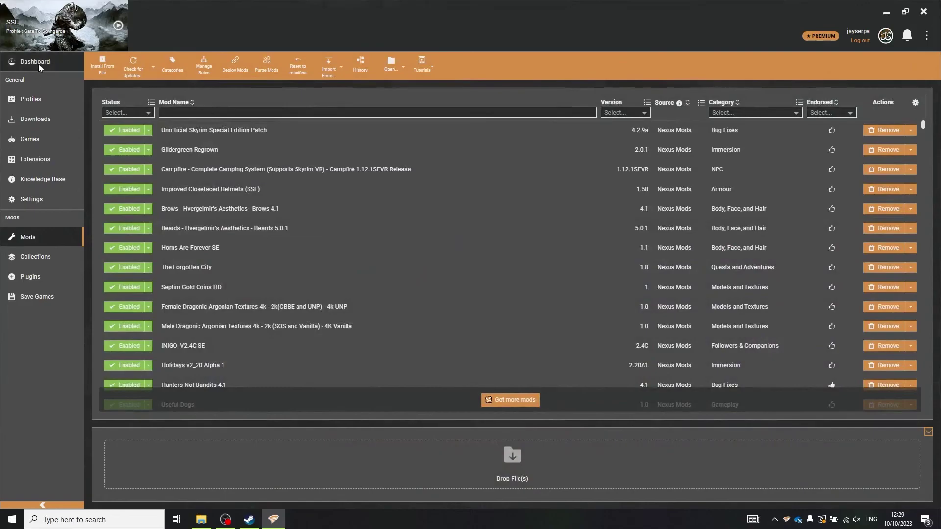
Step: Make Skyrim Script Extender 64 the primary tool on the dashboard
left_click(38, 63)
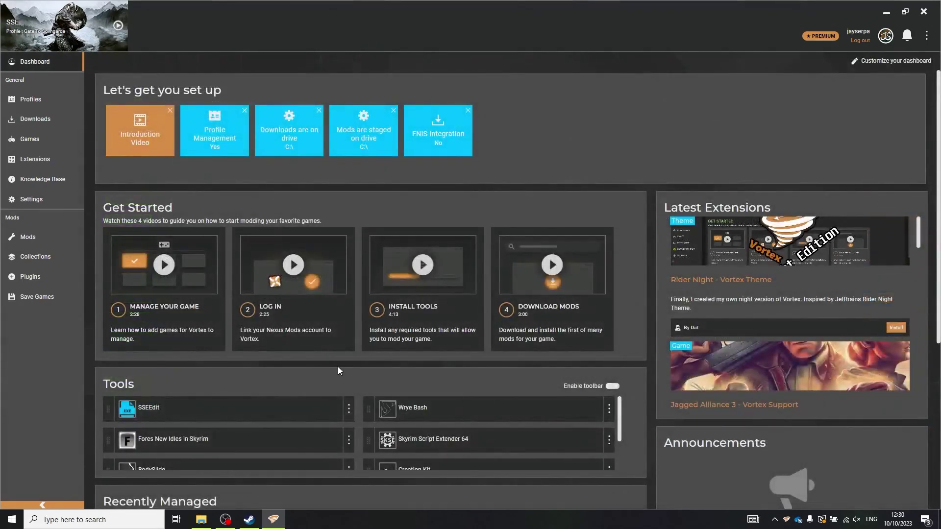
left_click(611, 439)
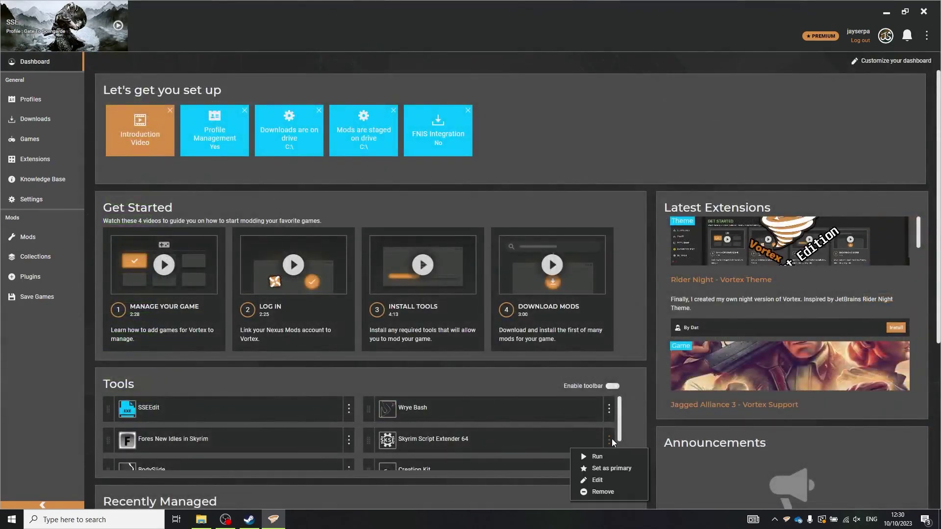
left_click(614, 468)
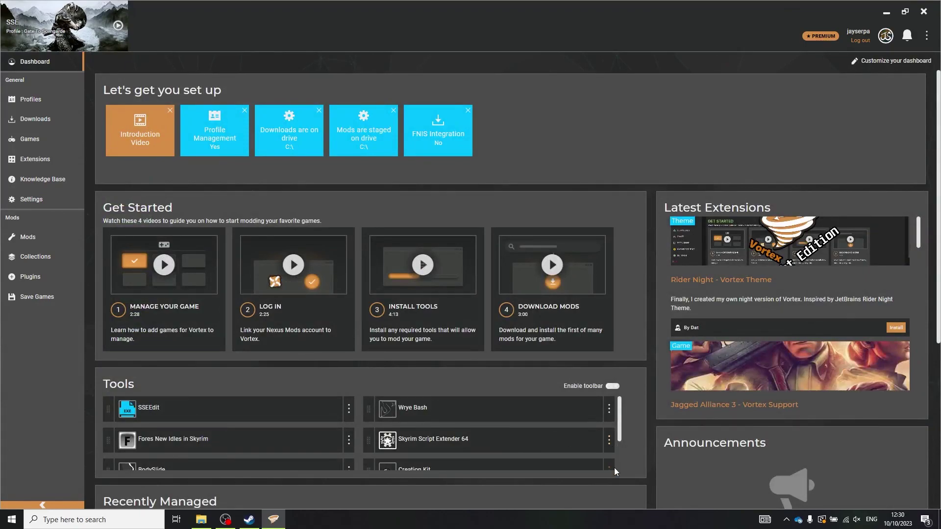